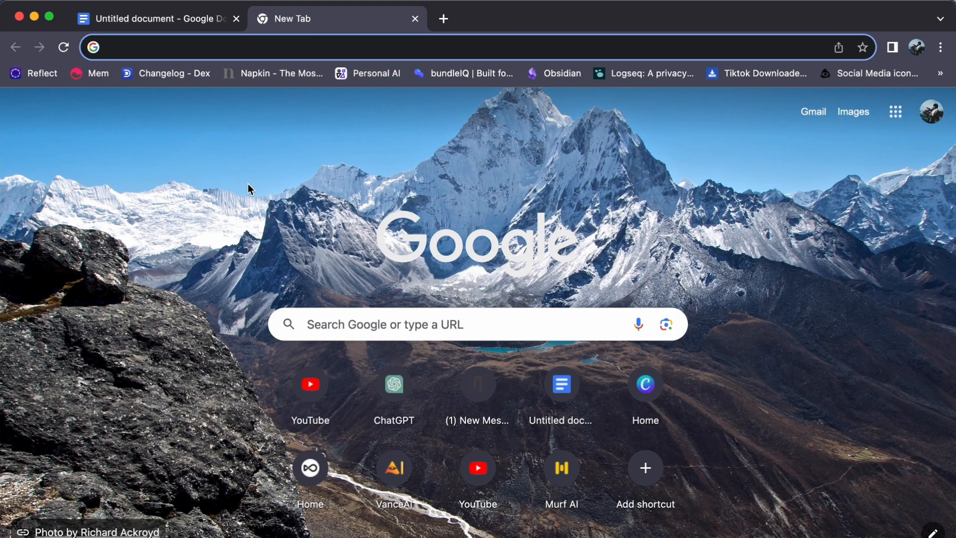
- Load ai.nero.com and scroll through the homepage's AI tools before returning up
left_click(119, 50)
type("ai")
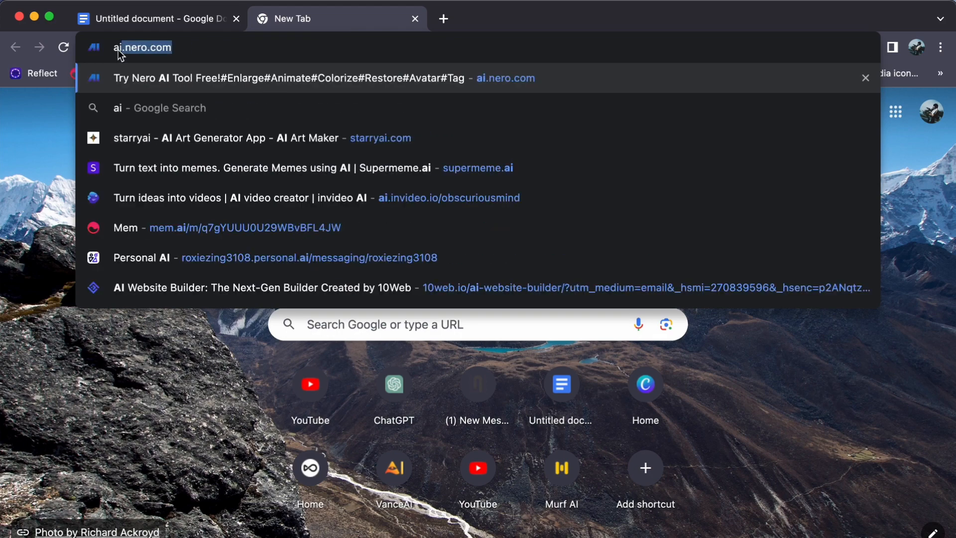
type(".nero.com")
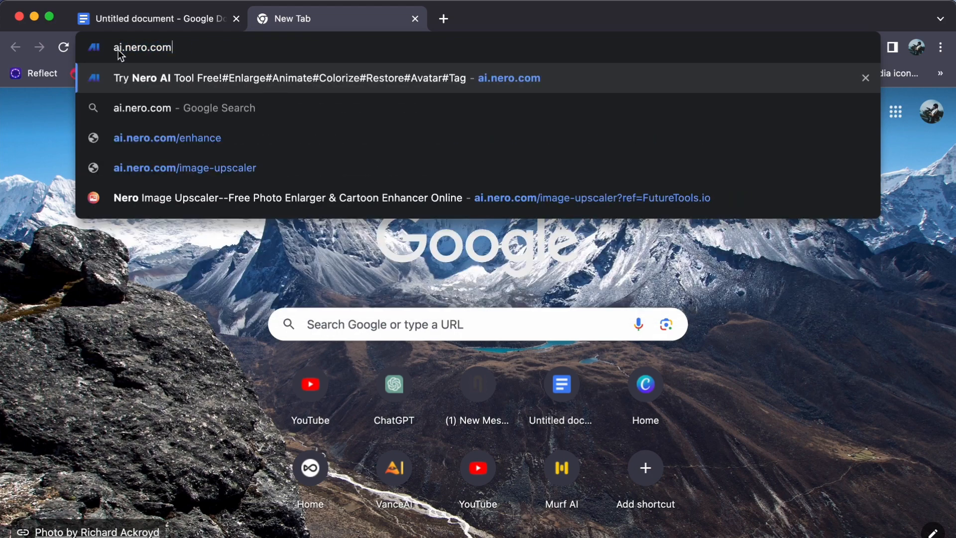
key("Return")
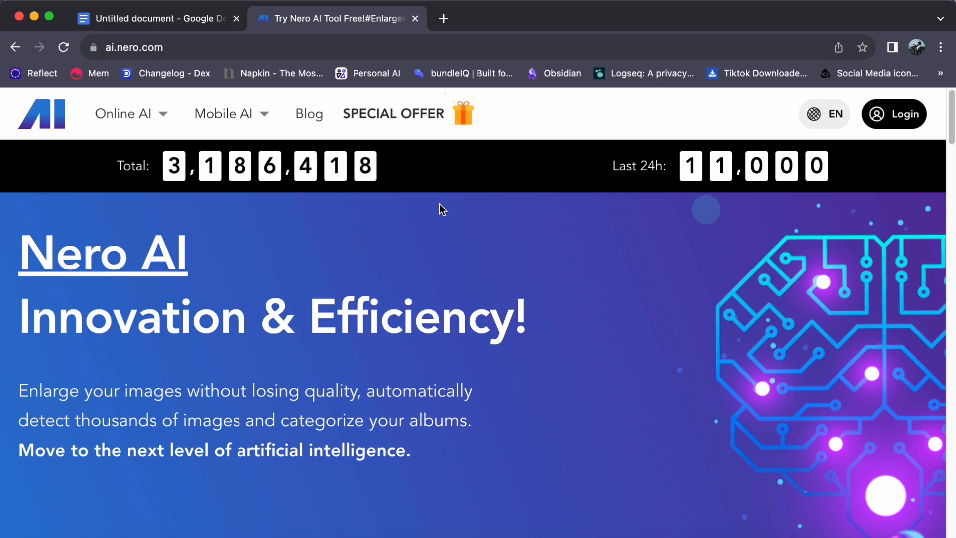
scroll(439, 204, "down", 5)
scroll(441, 204, "down", 10)
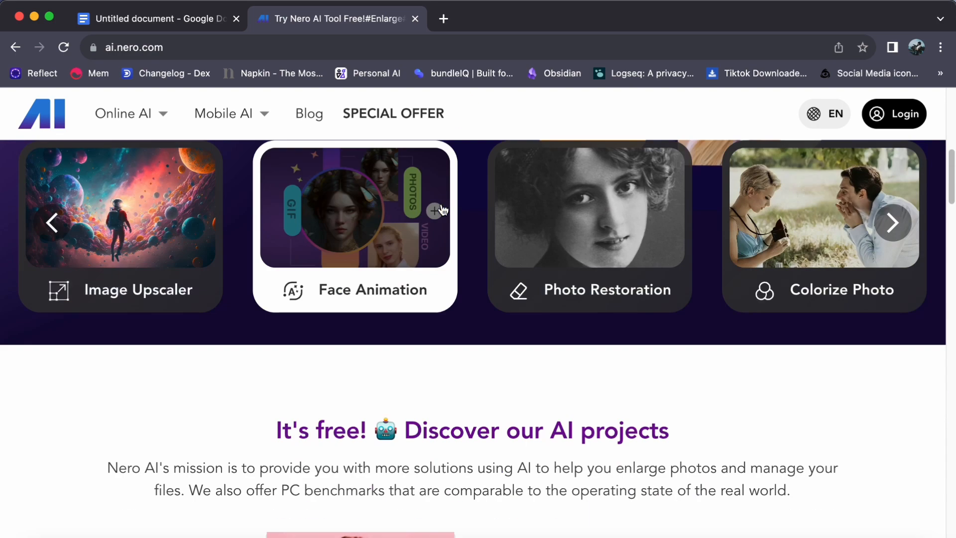
scroll(441, 203, "down", 1)
scroll(441, 203, "down", 10)
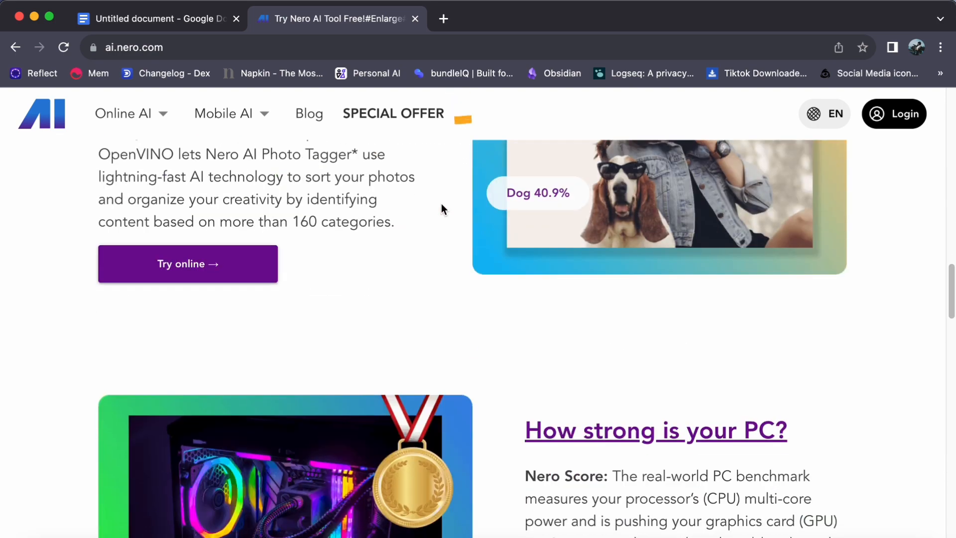
scroll(441, 203, "up", 20)
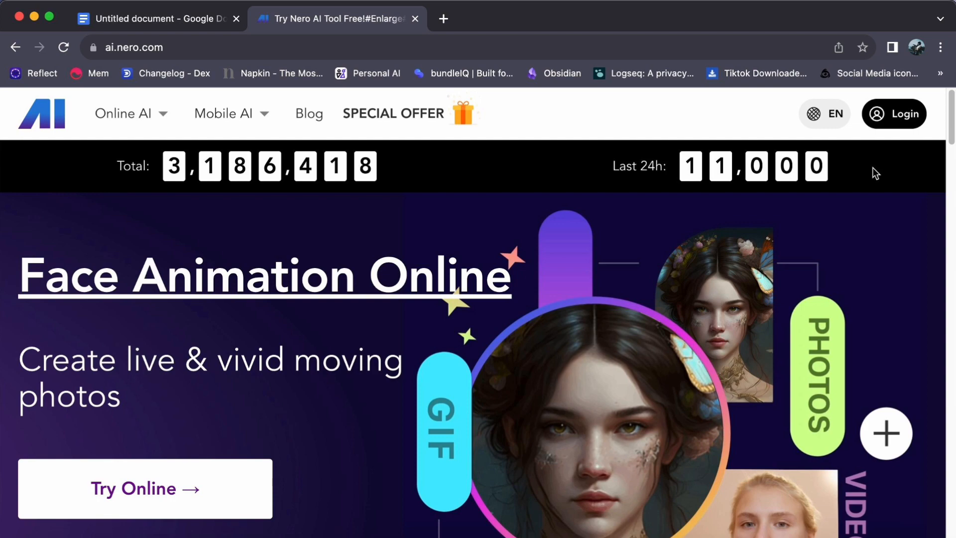
- Bring up the Sign in to Nero Account dialog with the Login button
left_click(890, 115)
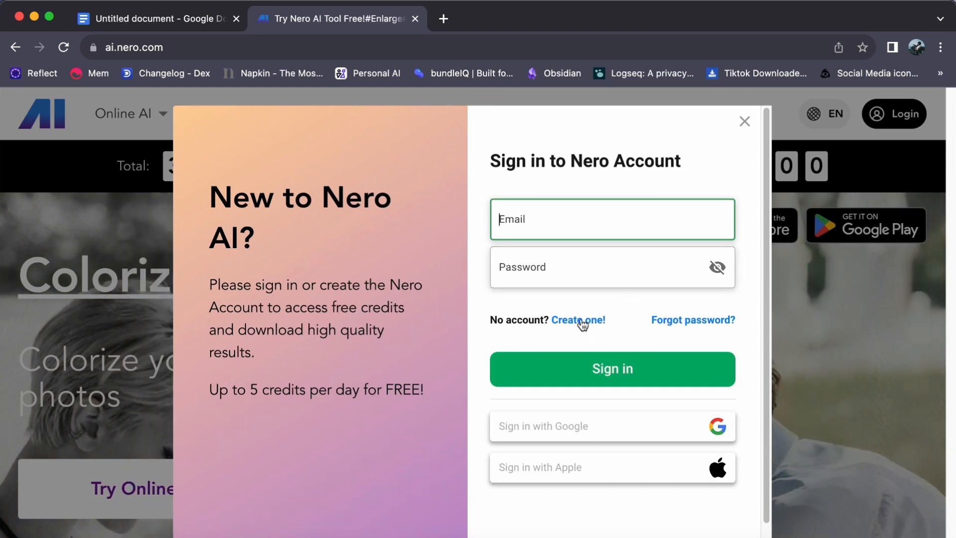
- Switch to account creation and enter the Gmail address for the new account
left_click(579, 320)
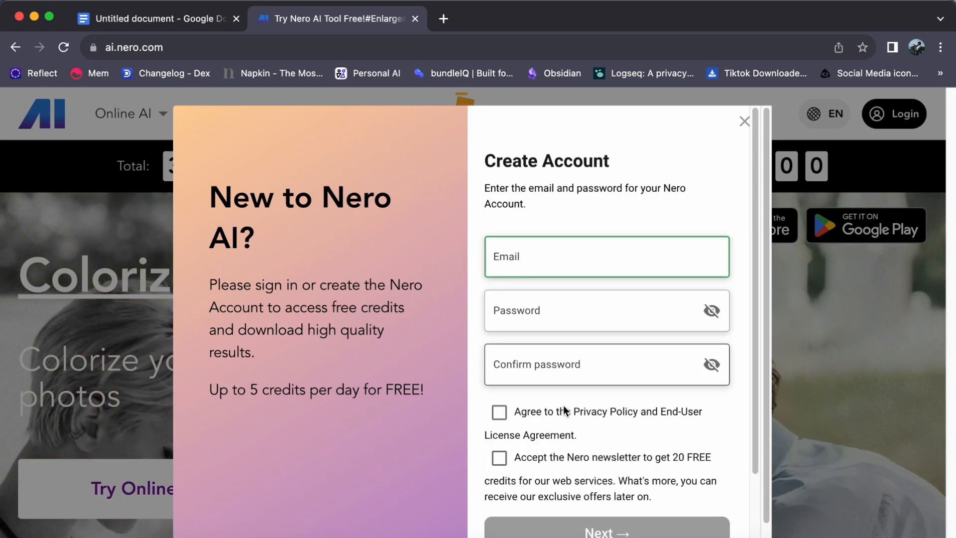
scroll(576, 438, "down", 1)
scroll(576, 438, "down", 3)
scroll(548, 276, "up", 3)
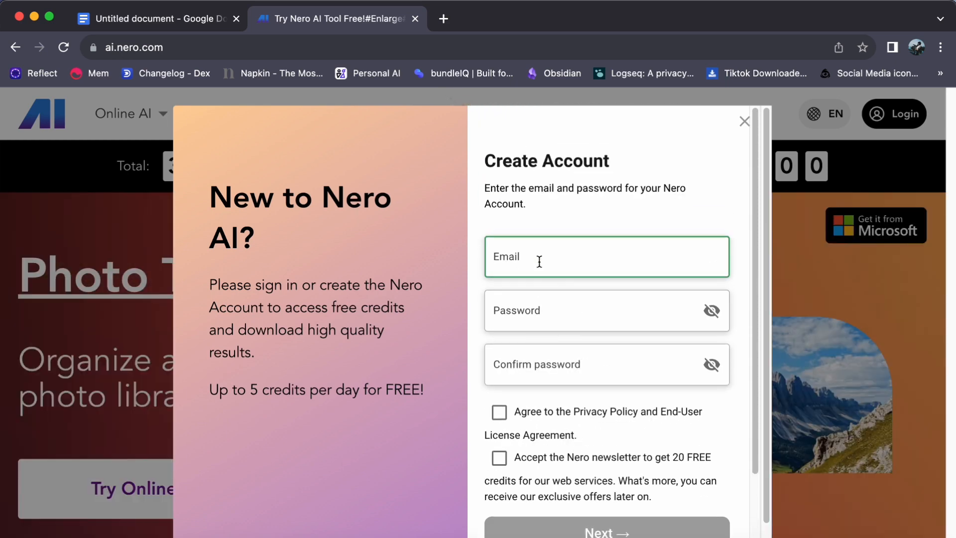
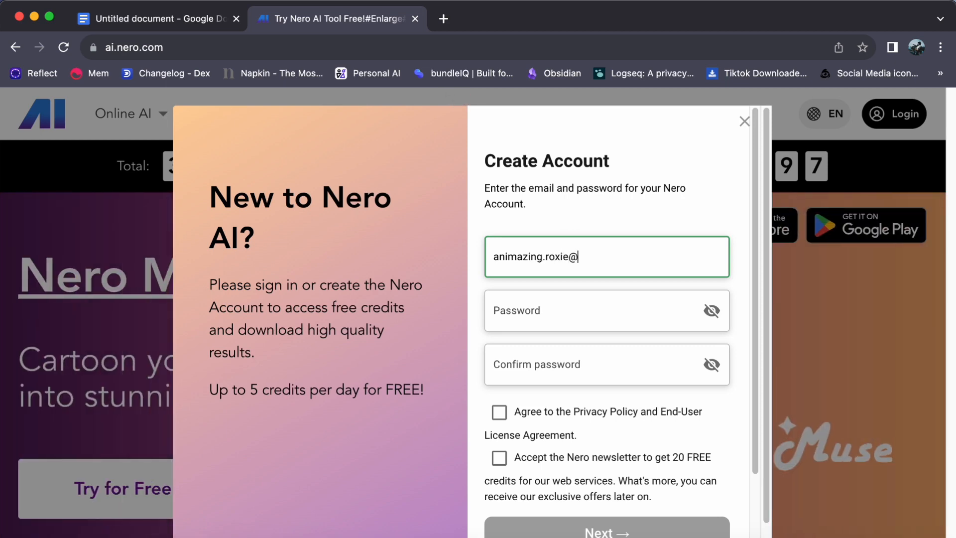
- Enter the account password and repeat it in the Confirm password field
key("Tab")
type("••••••••••••••")
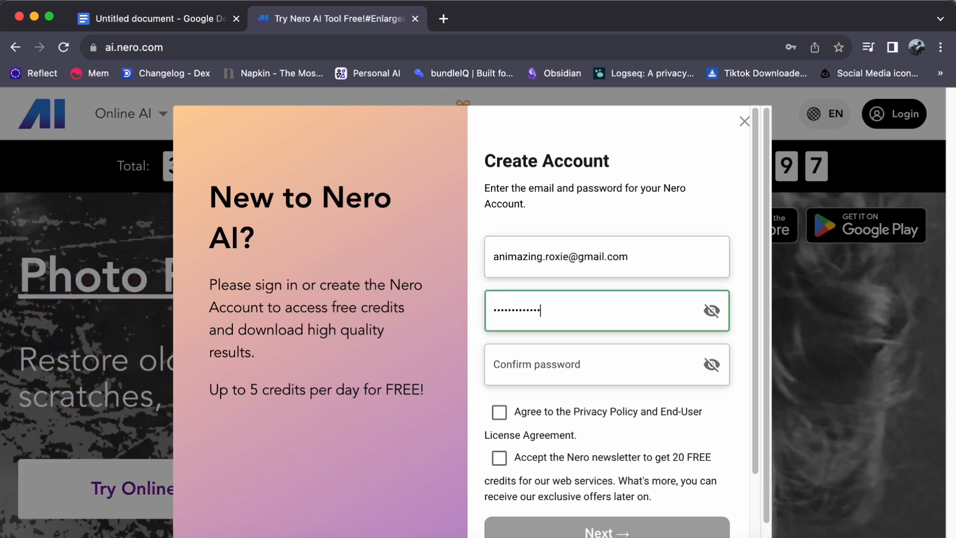
type("•••")
left_click(548, 355)
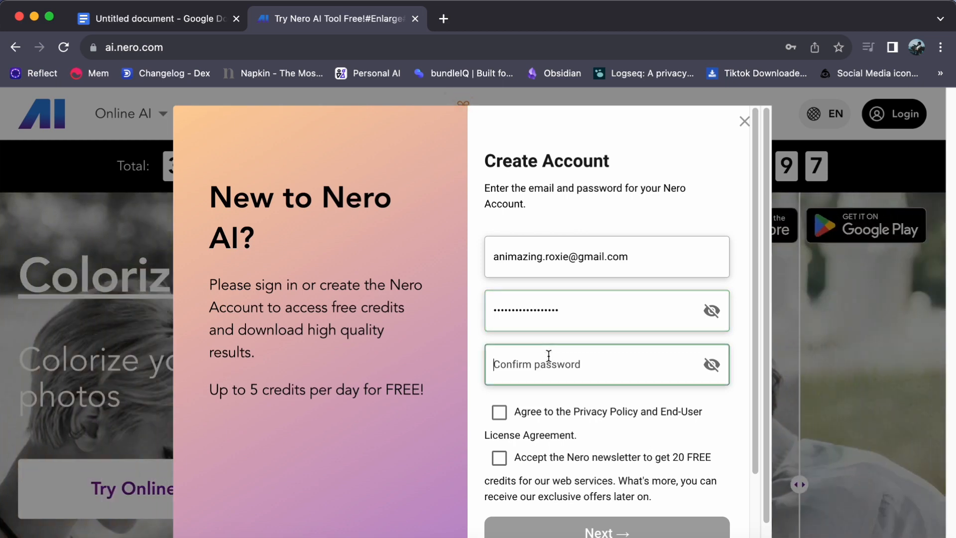
type("•••••••••••")
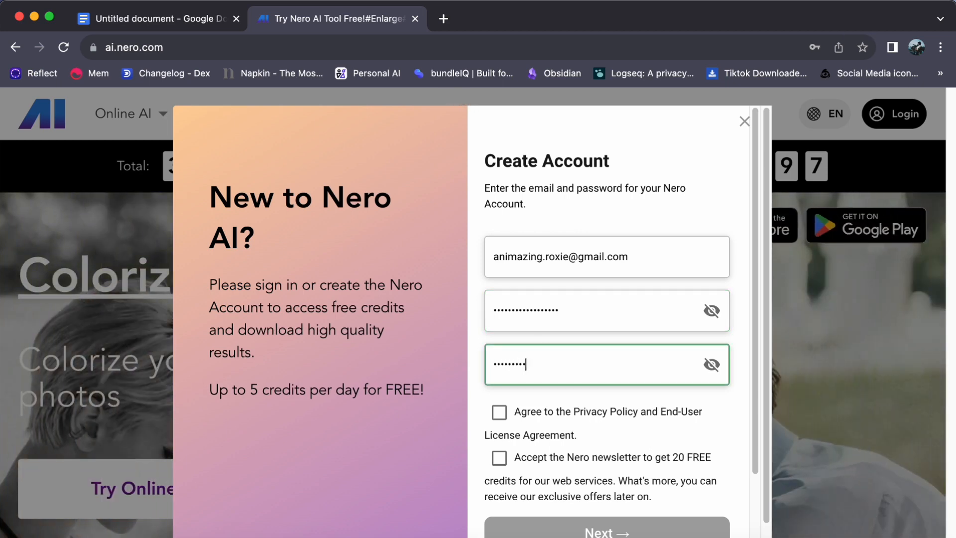
type("••••••")
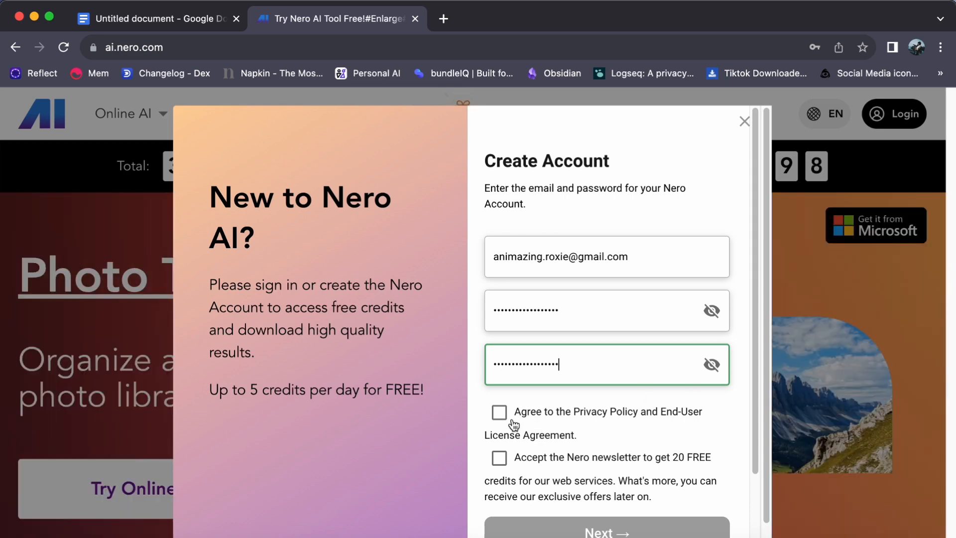
- Accept the Privacy Policy and newsletter opt-in, submit the account, then open a new browser tab
left_click(499, 412)
left_click(499, 457)
scroll(617, 419, "down", 3)
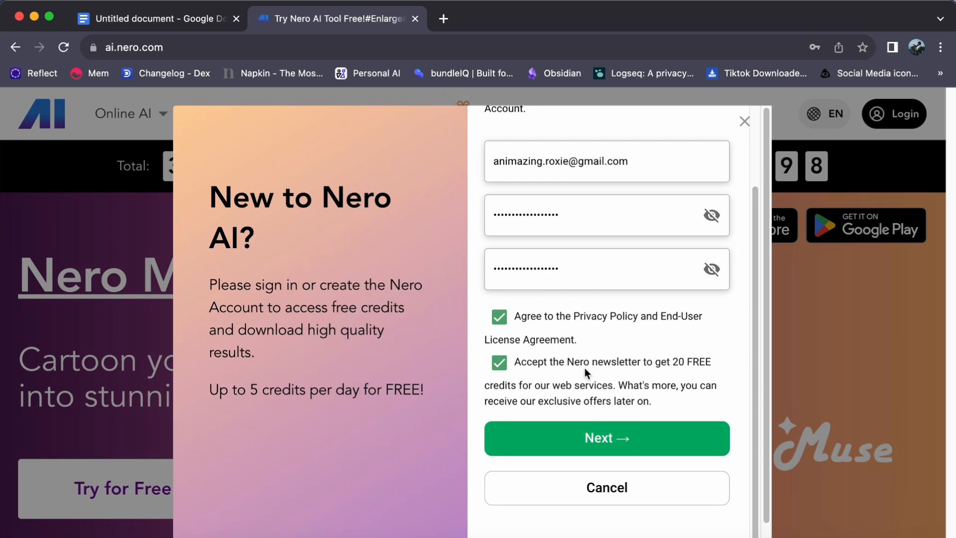
scroll(629, 412, "down", 1)
left_click(623, 417)
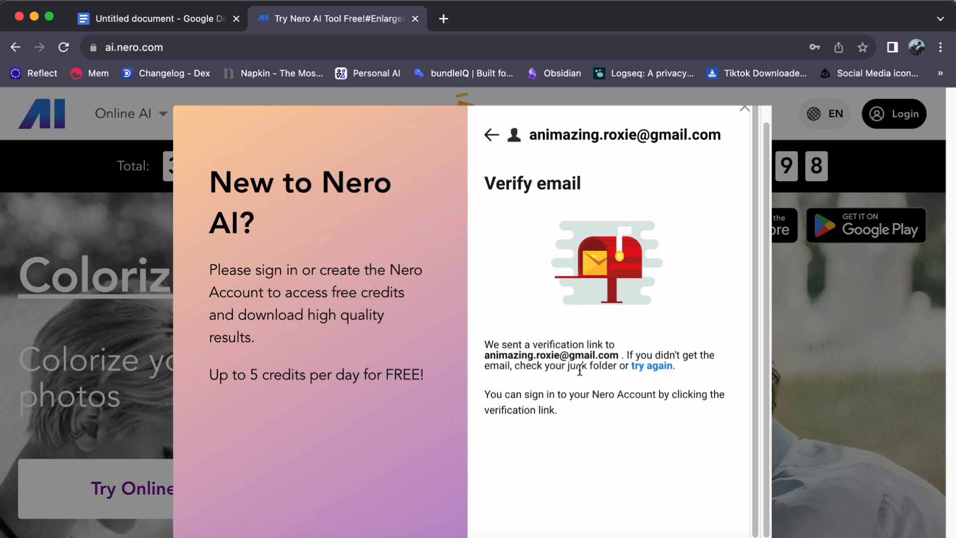
left_click(443, 21)
- In Gmail, open the 'Your Nero Account is available now' email and follow its magic link
left_click(810, 110)
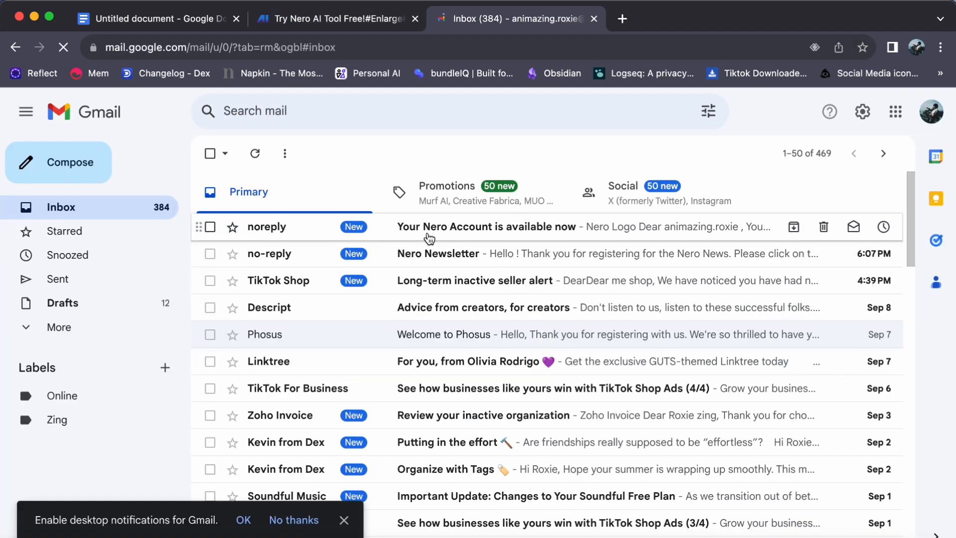
left_click(437, 230)
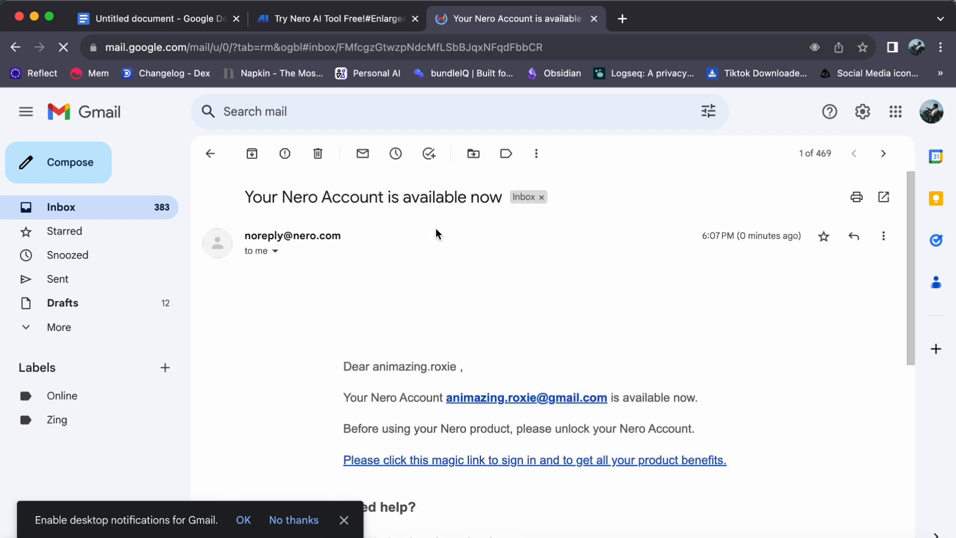
scroll(530, 261, "down", 3)
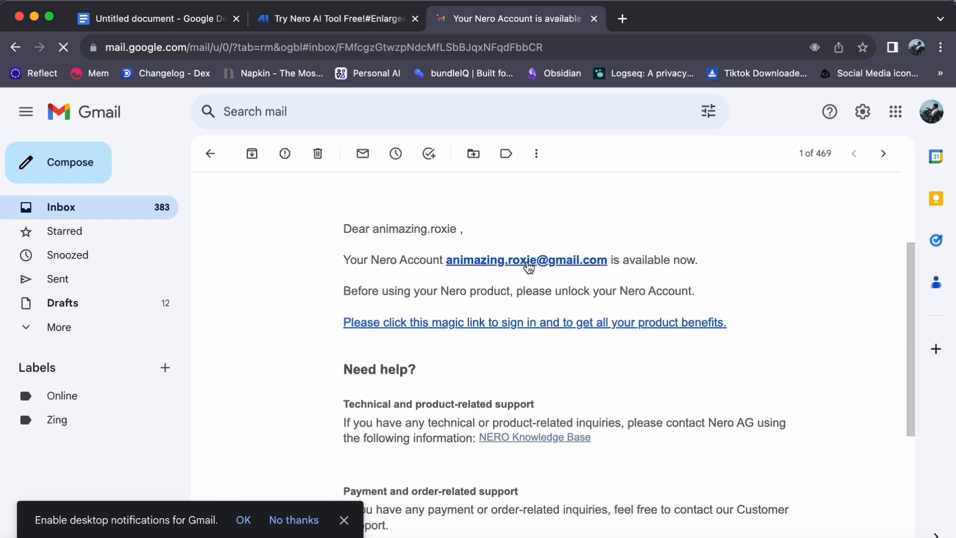
left_click(455, 326)
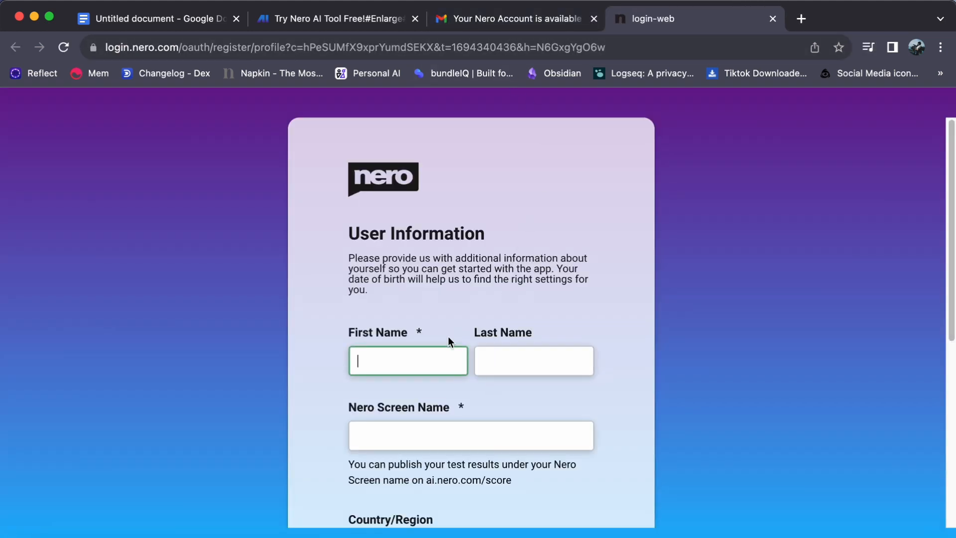
- Enter the first name, last name and a Nero screen name
type("zing")
left_click(540, 365)
type("anima")
left_click(465, 431)
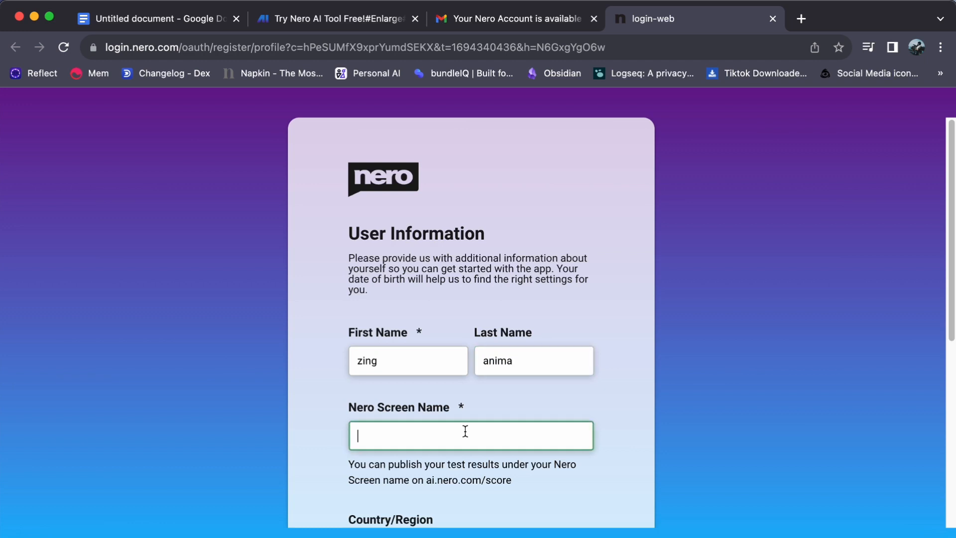
type("zing143")
- Choose Philippines as the Country/Region
scroll(476, 250, "down", 5)
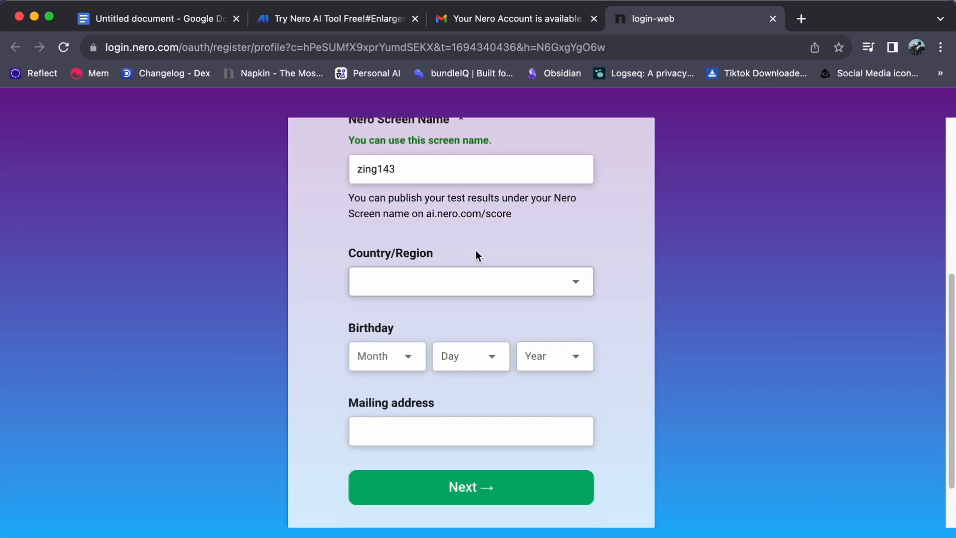
left_click(468, 283)
scroll(472, 393, "down", 20)
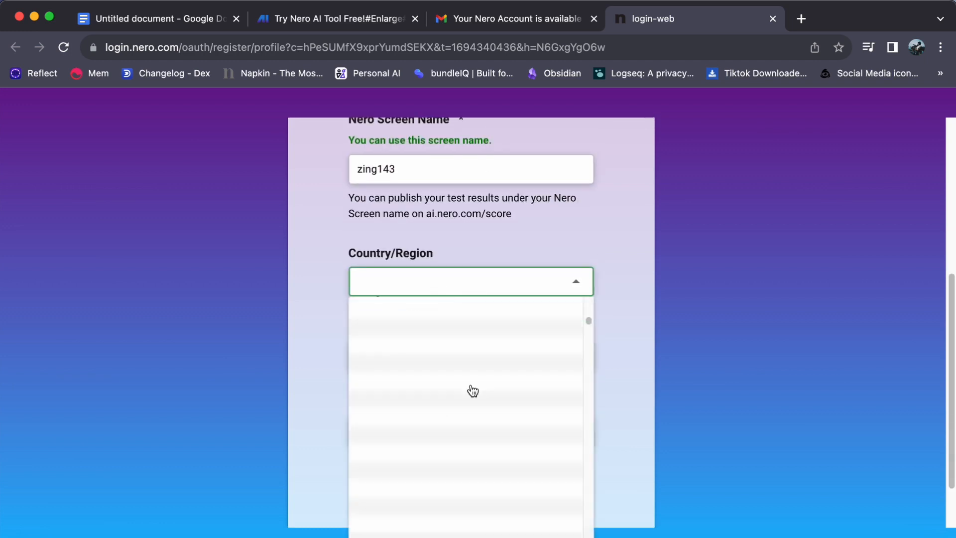
scroll(474, 400, "down", 20)
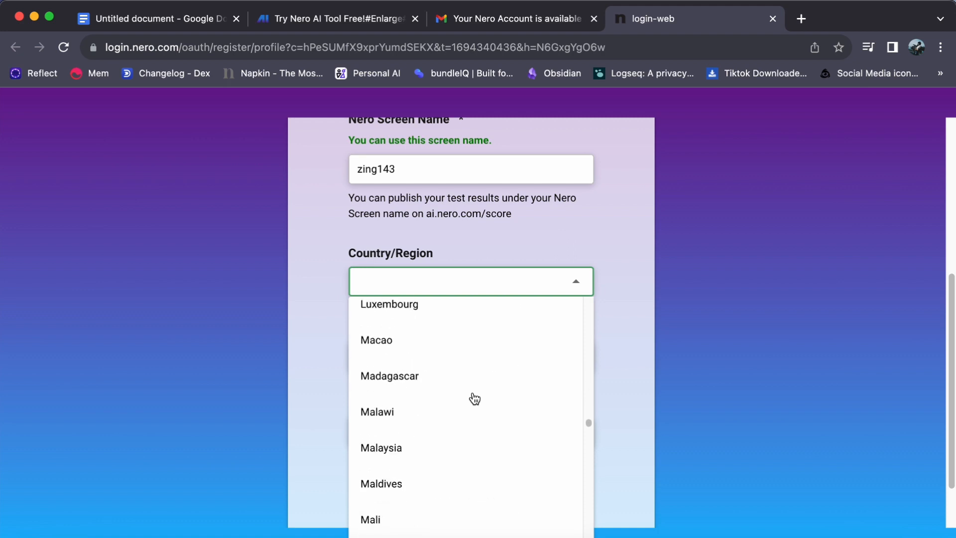
scroll(473, 407, "down", 15)
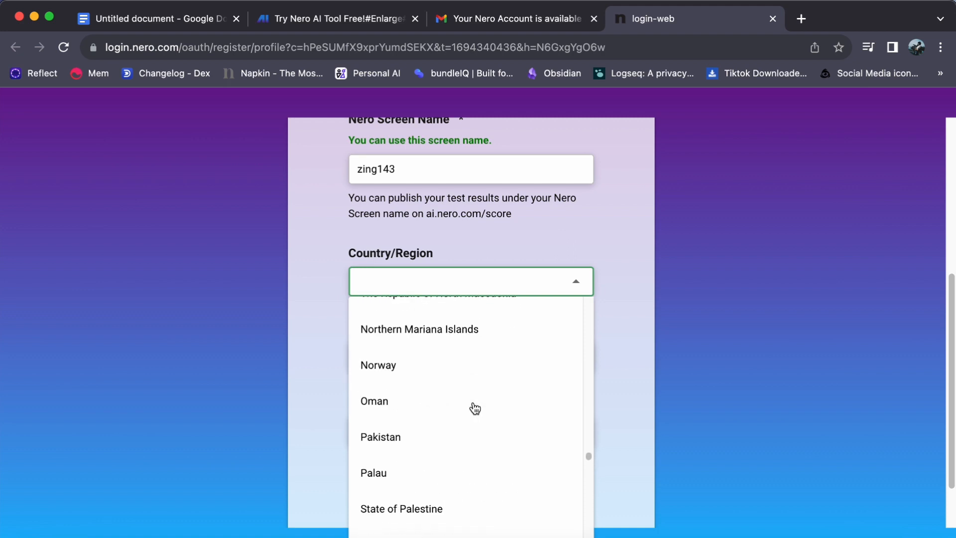
left_click(472, 406)
left_click(384, 357)
scroll(384, 279, "down", 3)
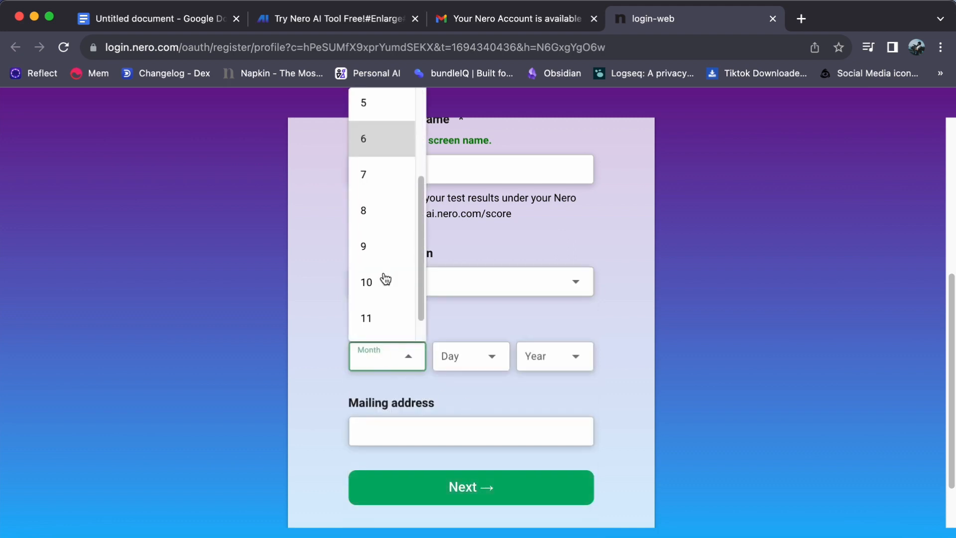
scroll(384, 280, "up", 3)
left_click(363, 140)
left_click(470, 367)
scroll(464, 281, "down", 10)
scroll(465, 281, "up", 5)
left_click(450, 126)
left_click(554, 356)
scroll(551, 273, "down", 15)
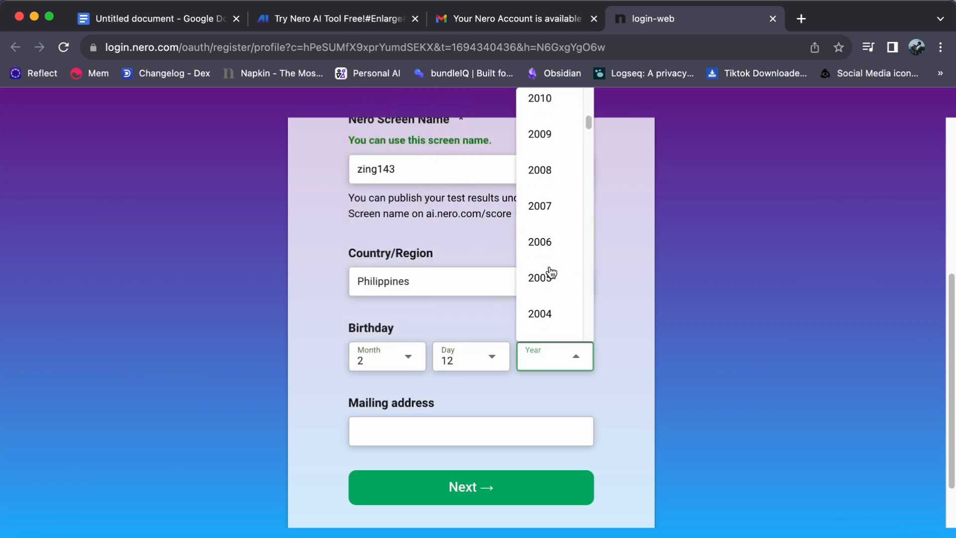
scroll(547, 219, "up", 2)
left_click(551, 144)
scroll(482, 429, "down", 3)
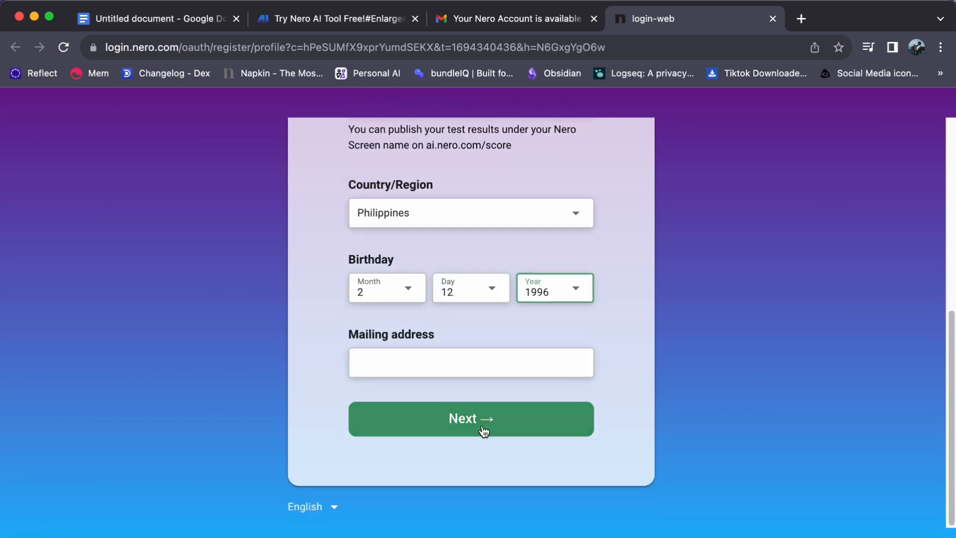
left_click(476, 419)
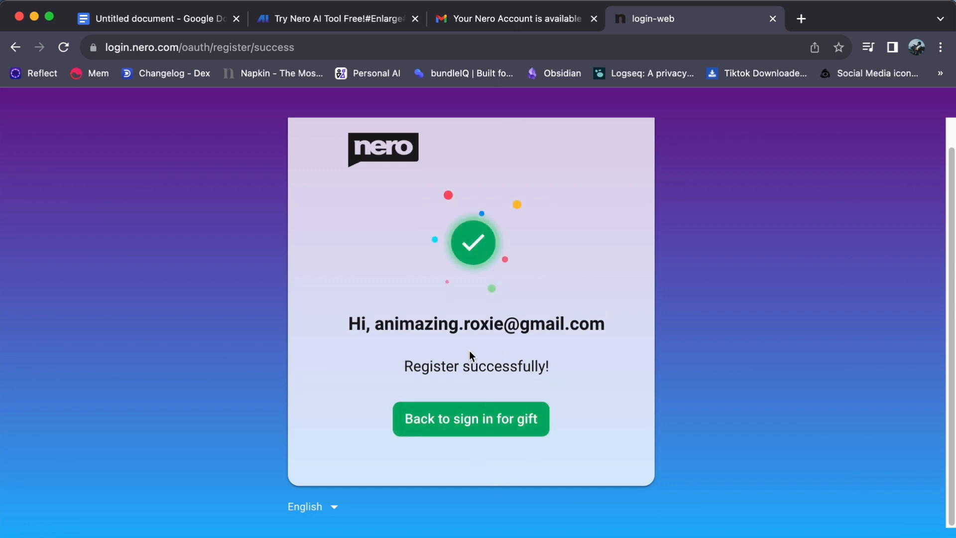
- Go back to sign-in for the gift and log in with the account password
left_click(474, 424)
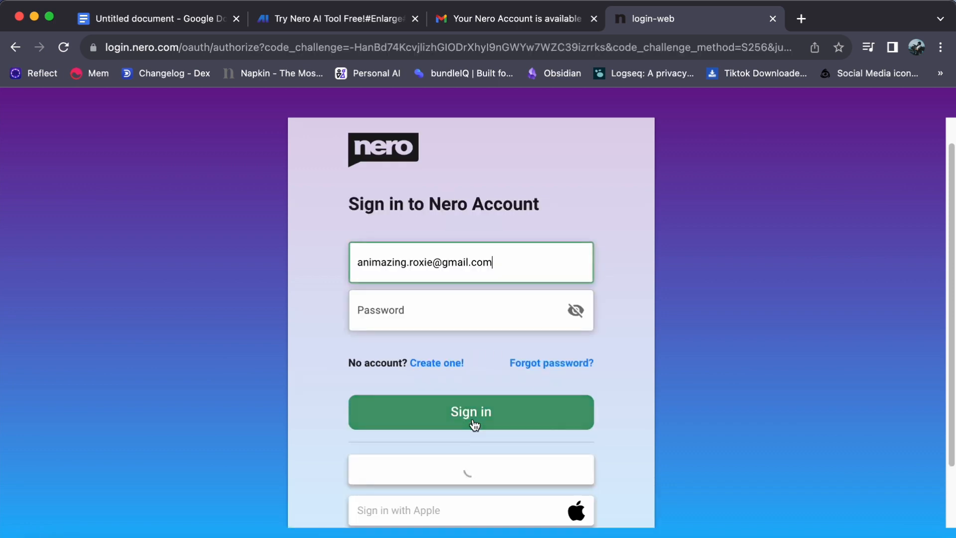
left_click(452, 315)
type("•")
type("••••••")
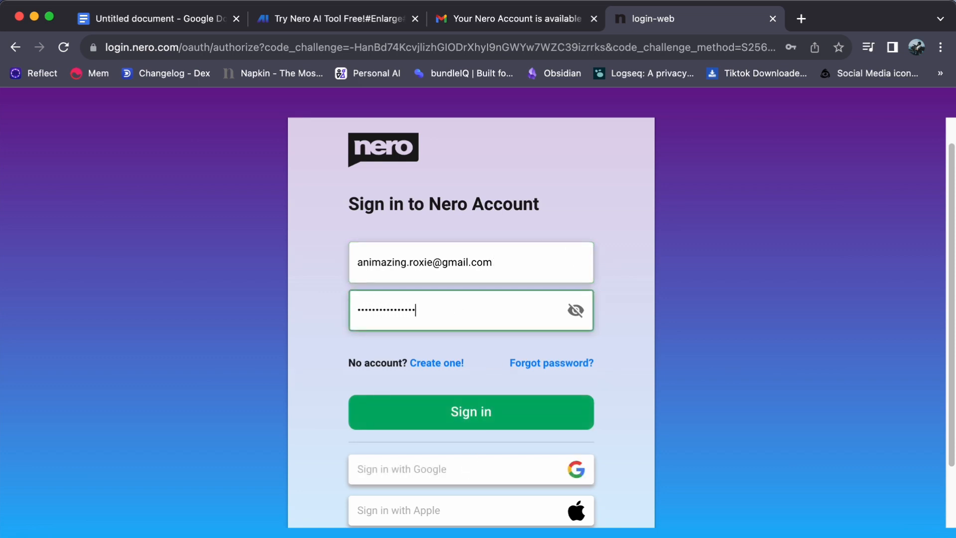
left_click(486, 417)
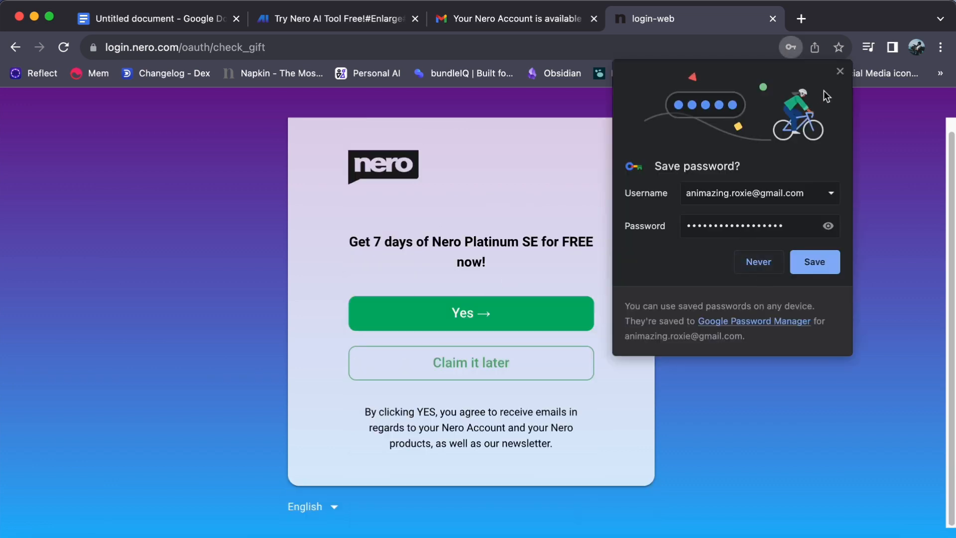
- Dismiss Chrome's save-password prompt, accept the 7-day Nero Platinum SE gift, and reload the page
left_click(840, 72)
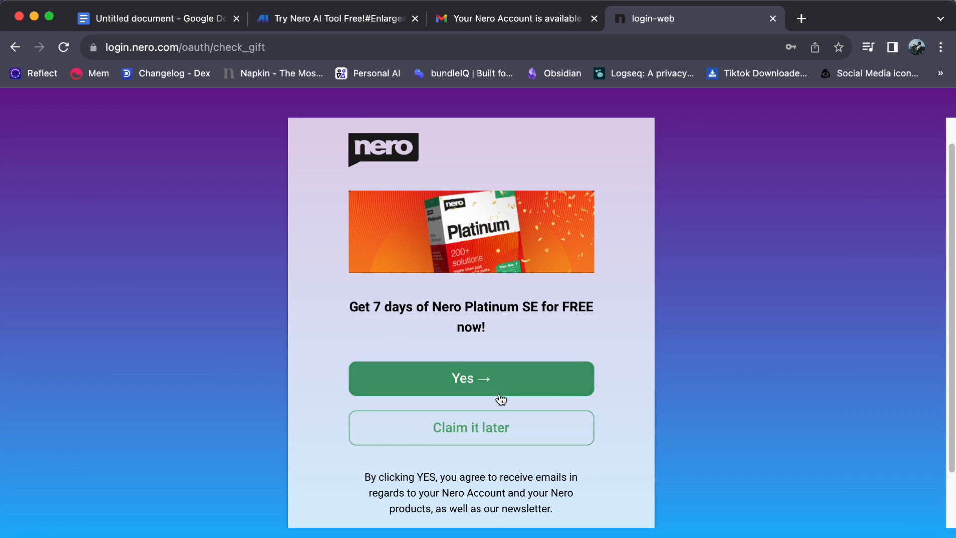
left_click(481, 383)
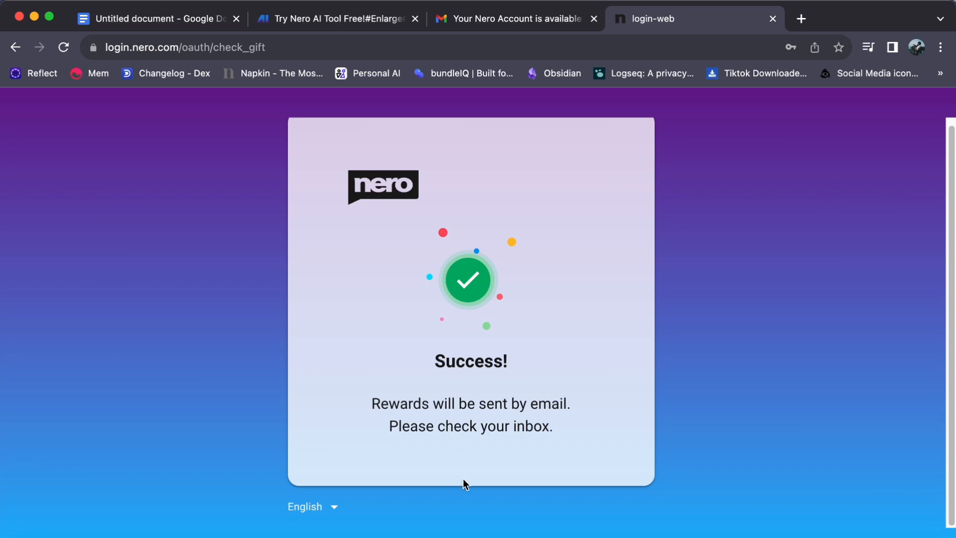
left_click(71, 49)
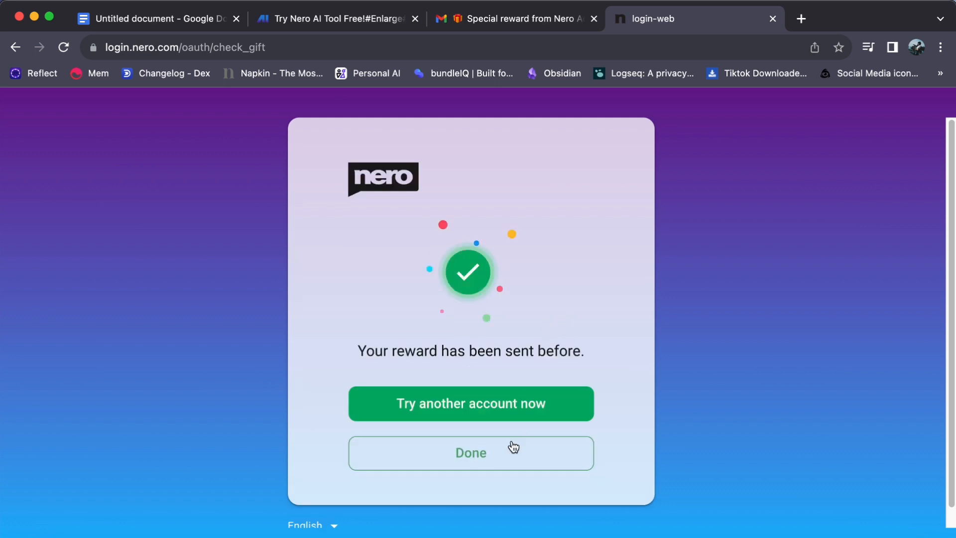
- Finish the gift step, review the profile page, then return to the Nero AI tab and close the verify-email prompt
left_click(503, 455)
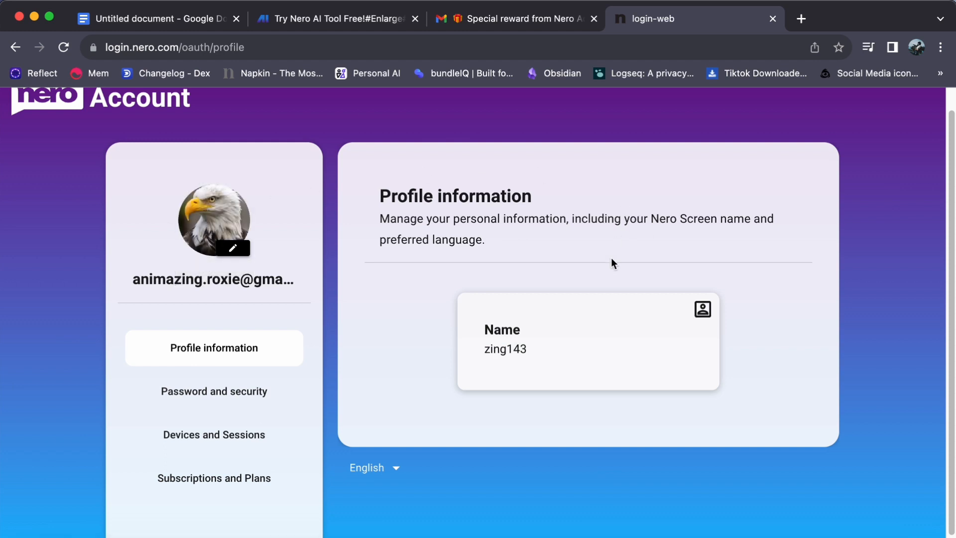
scroll(560, 369, "down", 1)
scroll(561, 369, "up", 2)
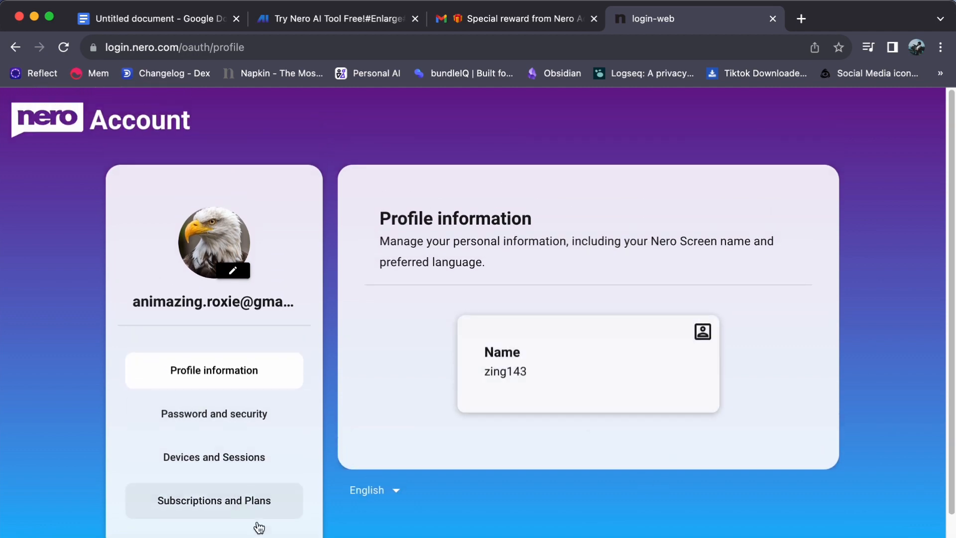
left_click(330, 22)
left_click(745, 108)
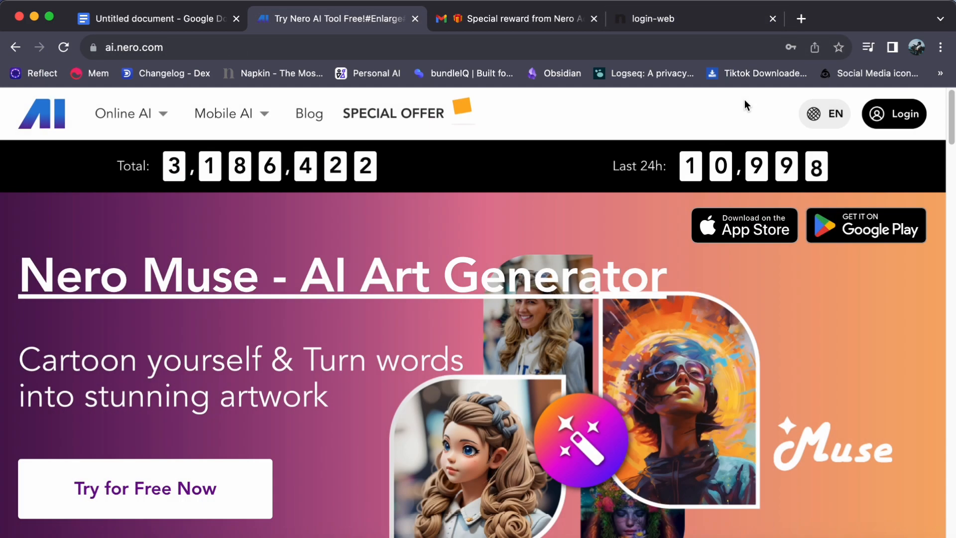
- Reload ai.nero.com to show the signed-in account and reveal the Online AI tools dropdown
left_click(64, 47)
left_click(67, 53)
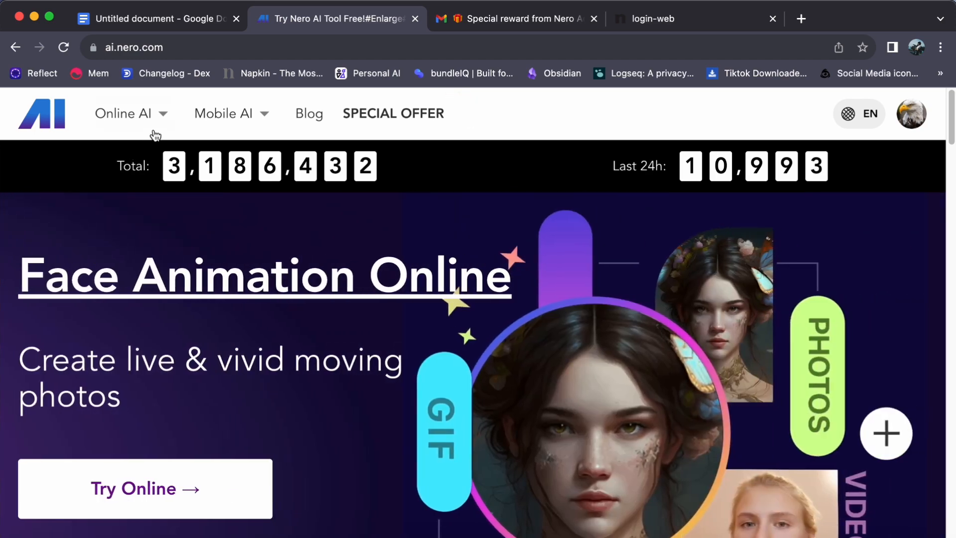
mouse_move(158, 122)
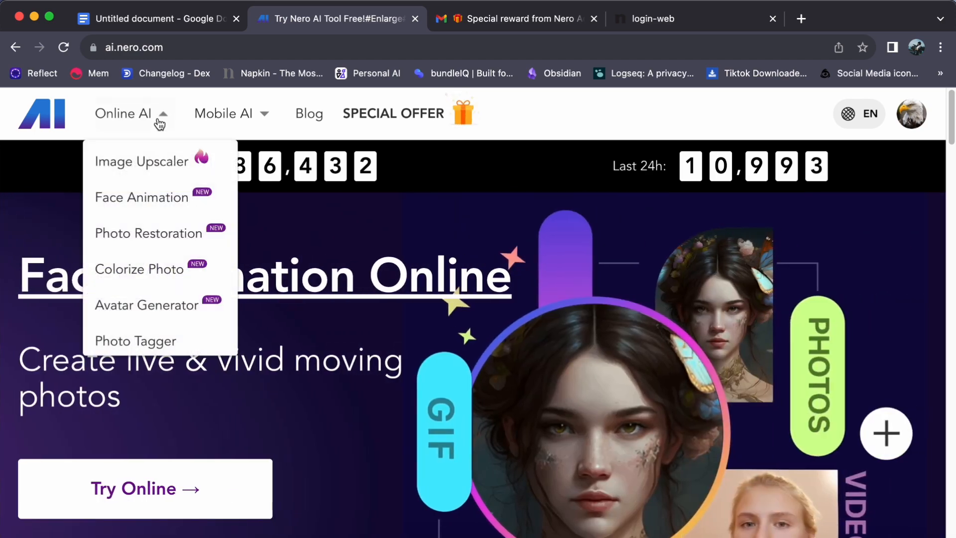